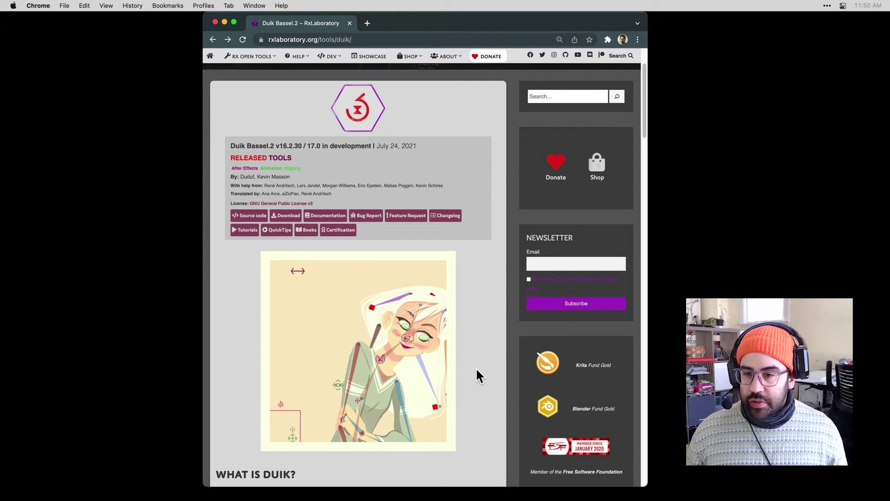
# Step: Download the Duik Bassel 16.2.30 zip (59.4 MB) from the RxLaboratory Downloads section
pyautogui.click(294, 224)
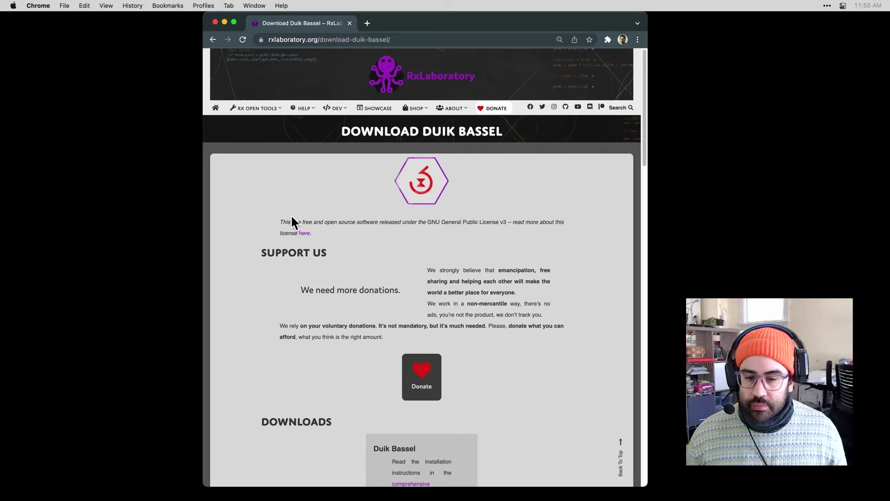
pyautogui.scroll(-8, 359, 302)
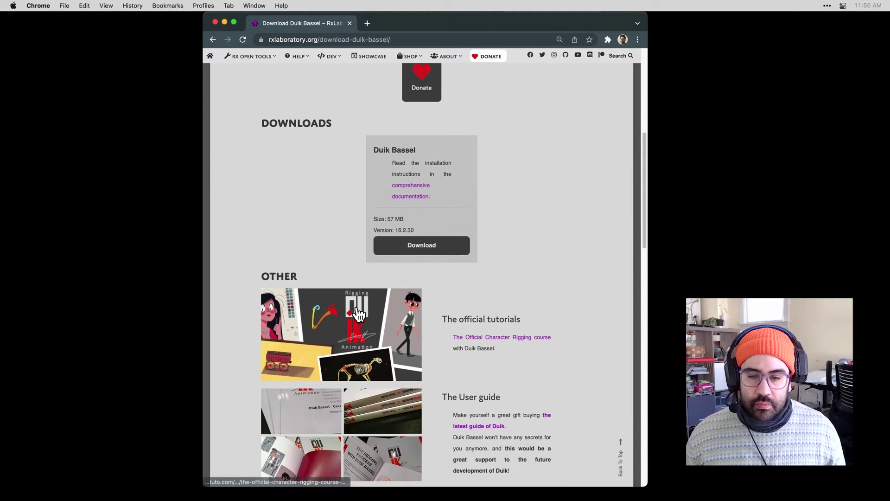
pyautogui.click(436, 250)
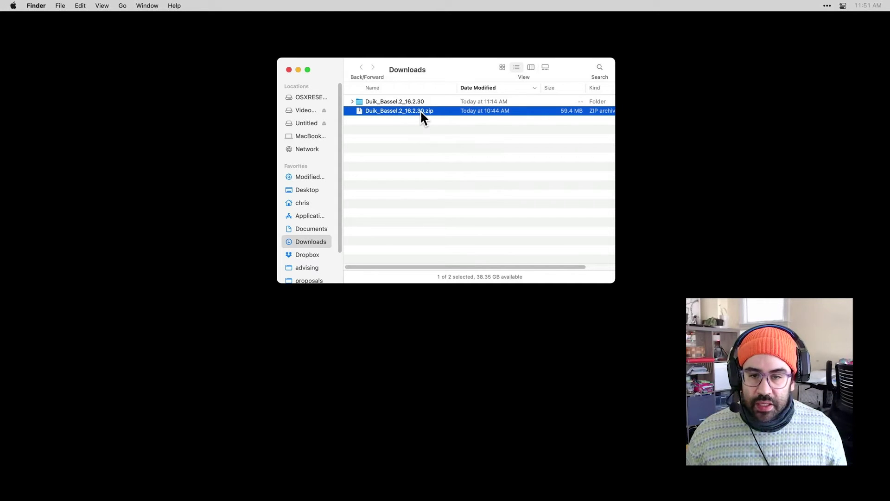
# Step: Expand Duik_Bassel.2_16.2.30 and ScriptUI Panels, select Duik Bassel.2.jsx, and move the window right
pyautogui.click(401, 103)
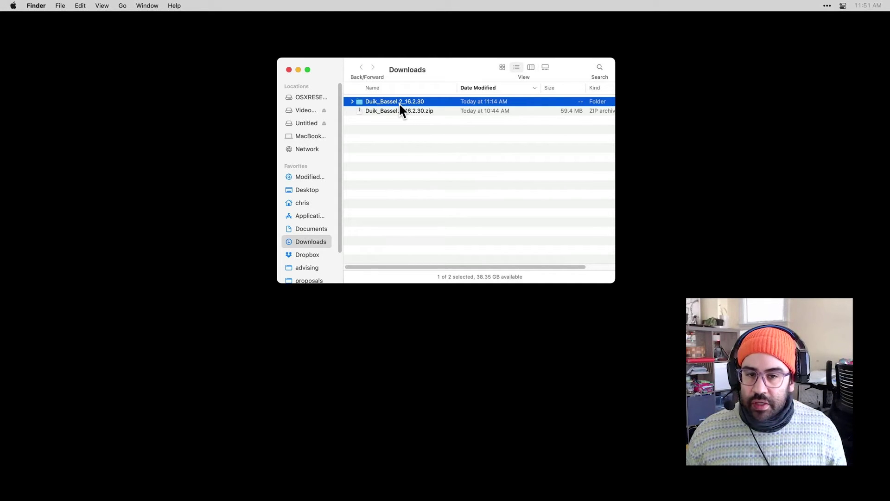
pyautogui.click(352, 100)
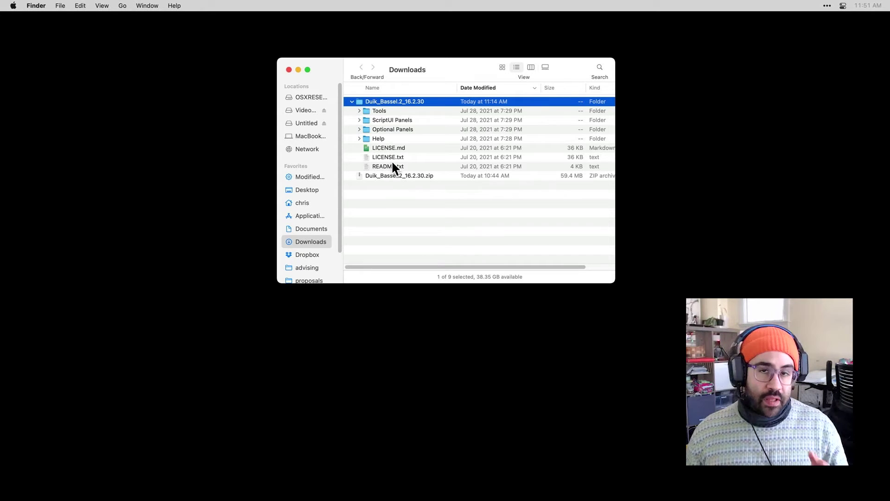
pyautogui.click(380, 121)
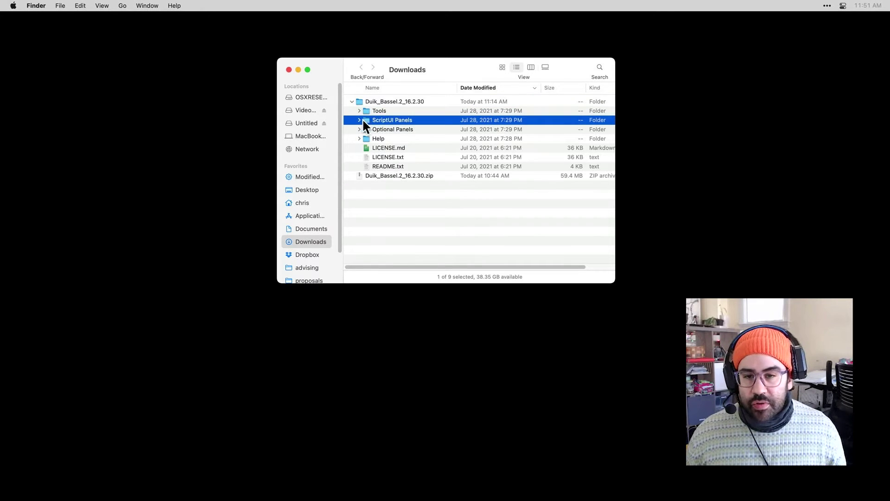
pyautogui.click(360, 120)
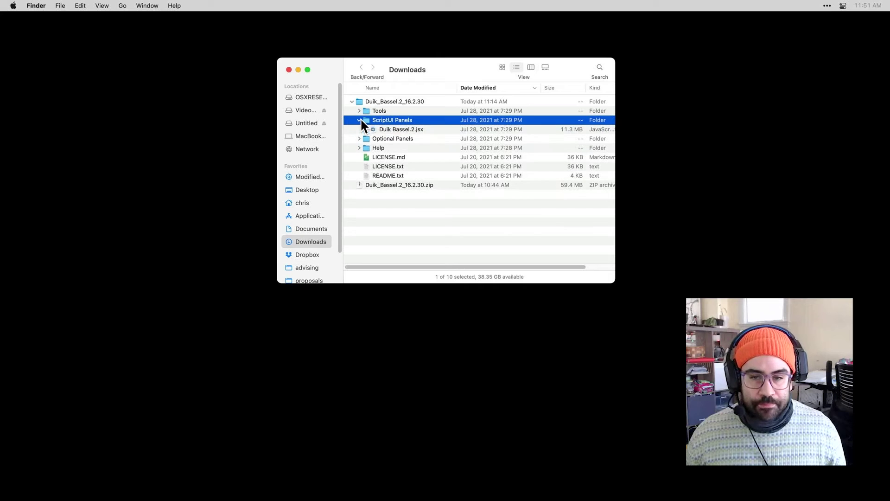
pyautogui.click(391, 130)
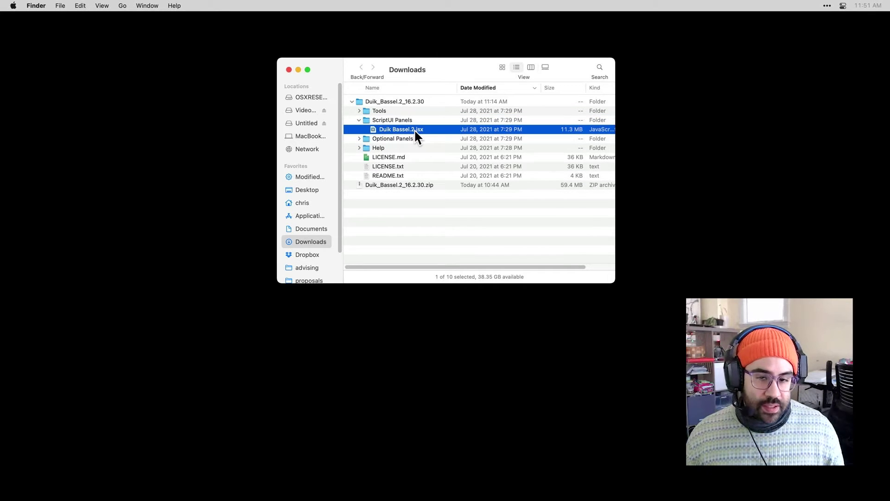
pyautogui.click(359, 138)
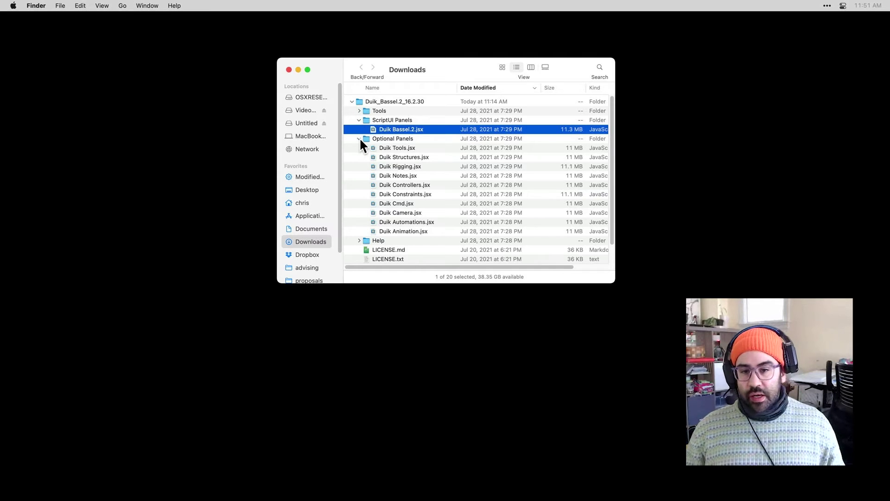
pyautogui.click(360, 139)
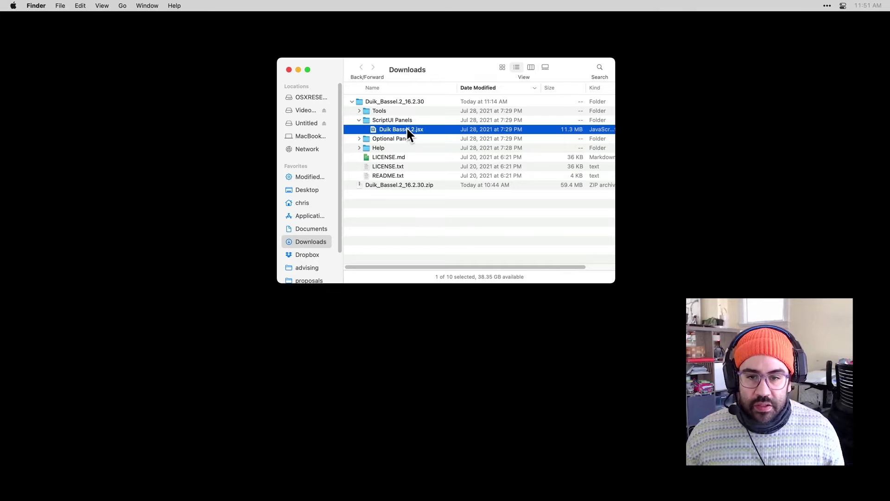
pyautogui.moveTo(452, 70); pyautogui.dragTo(690, 50)
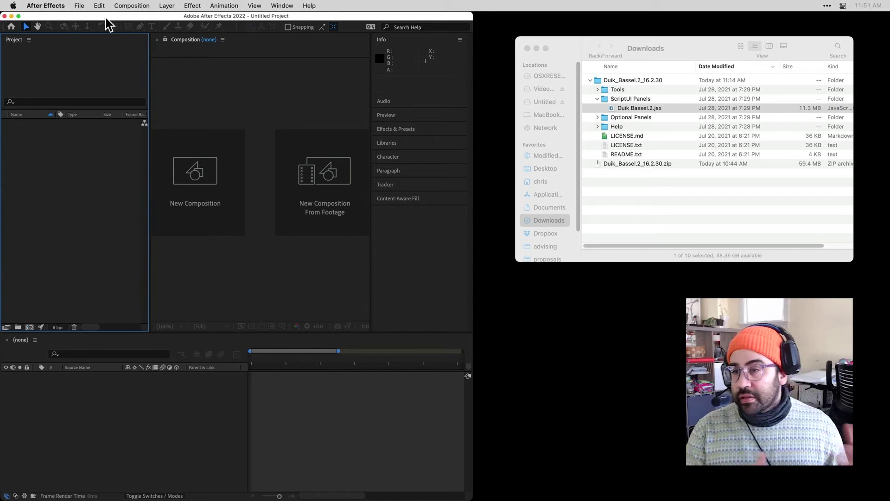
# Step: Install Duik Bassel.2.jsx from the ScriptUI Panels folder via File > Scripts > Install ScriptUI Panel
pyautogui.click(80, 6)
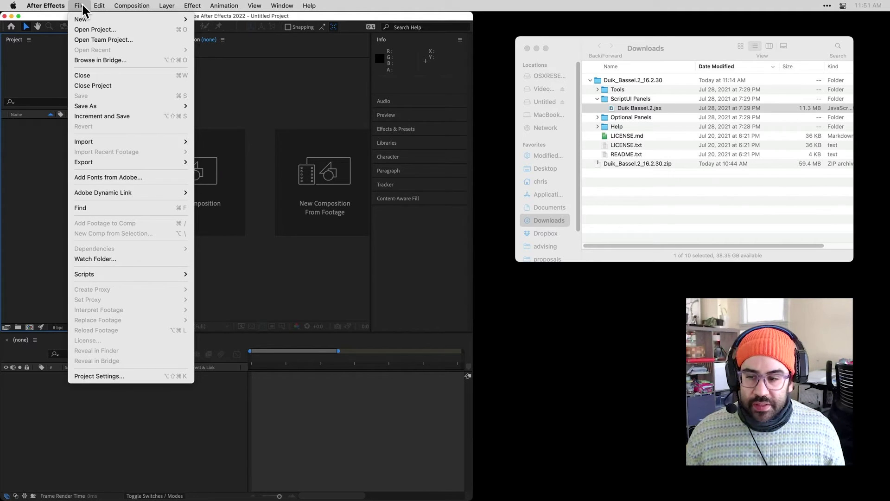
pyautogui.moveTo(130, 276)
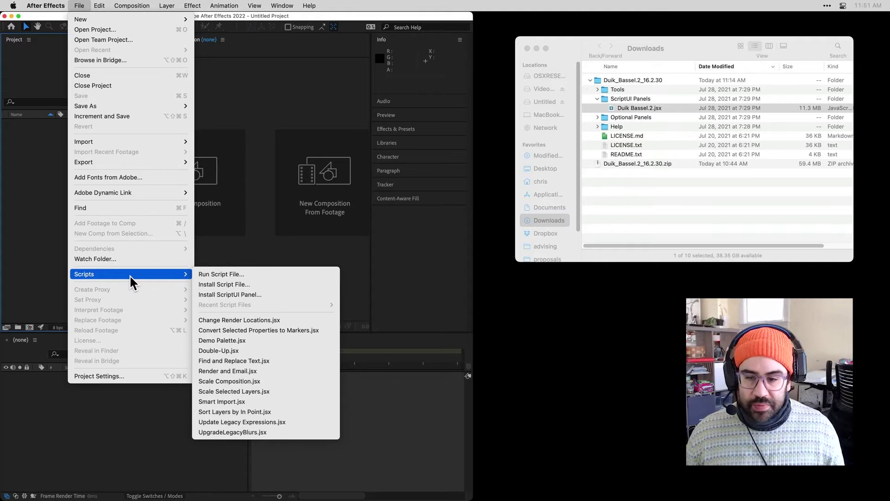
pyautogui.click(249, 296)
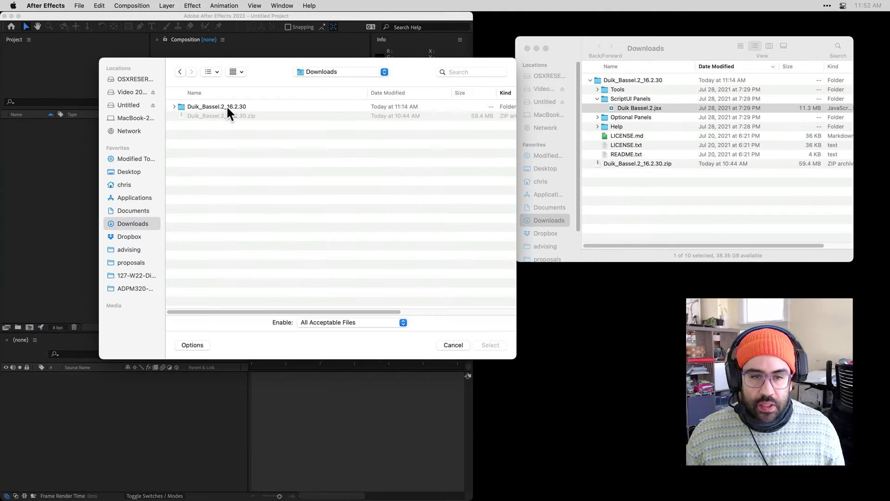
pyautogui.doubleClick(227, 108)
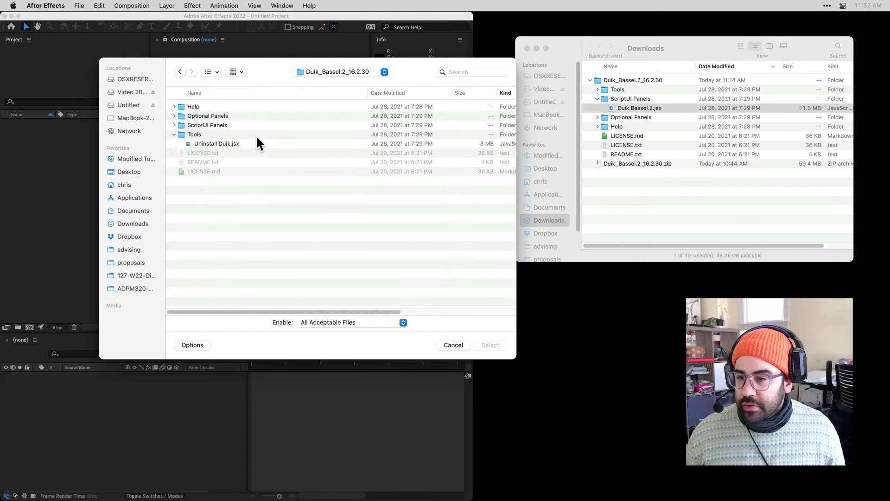
pyautogui.click(174, 125)
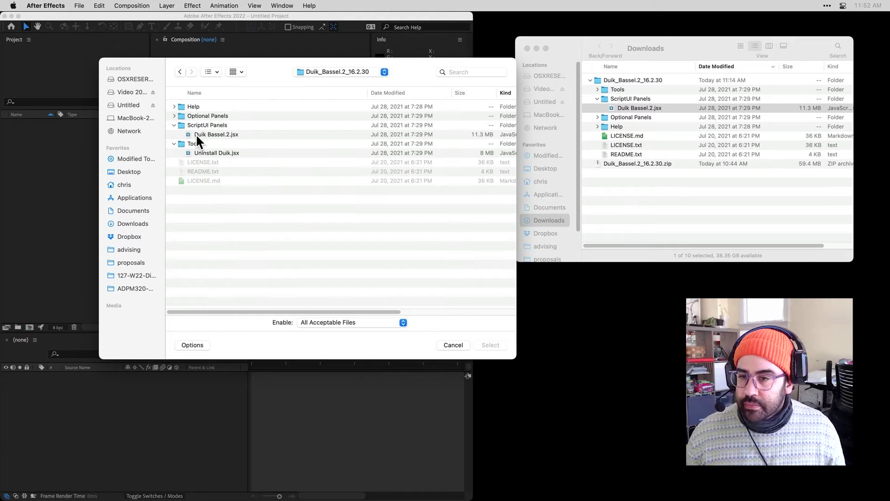
pyautogui.click(197, 134)
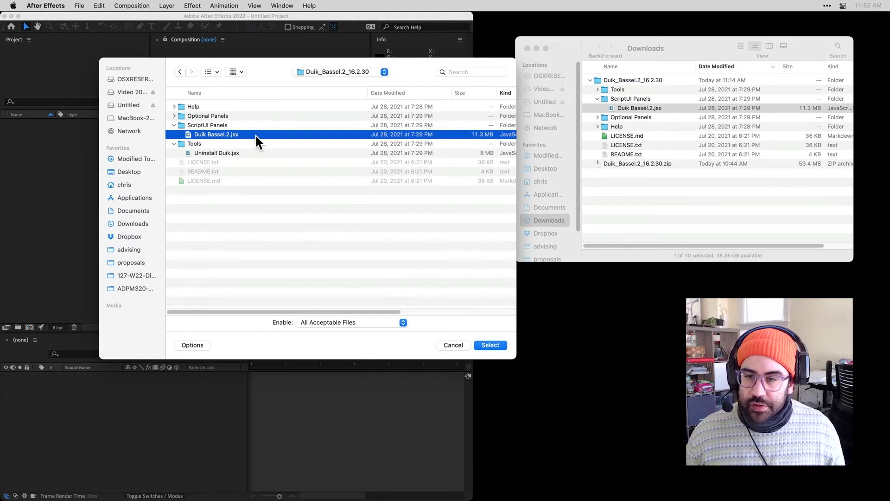
pyautogui.click(498, 346)
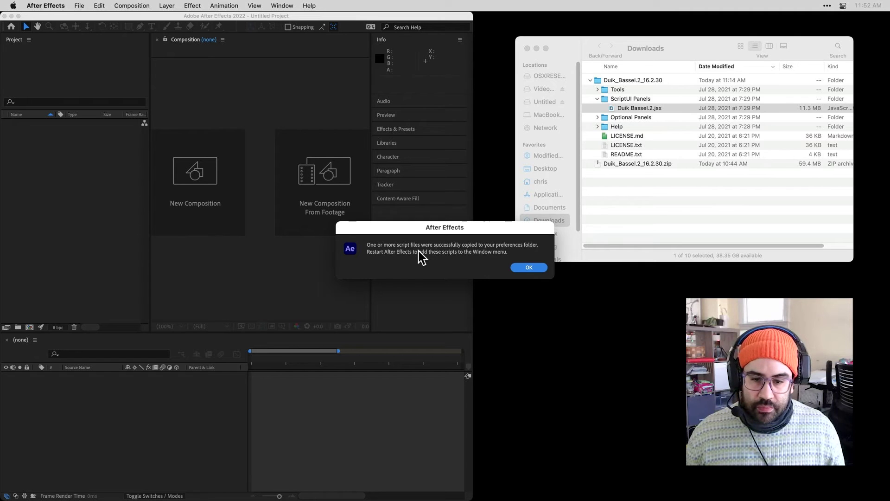
# Step: Dismiss the install notice, quit After Effects, and relaunch it from the Dock
pyautogui.click(524, 269)
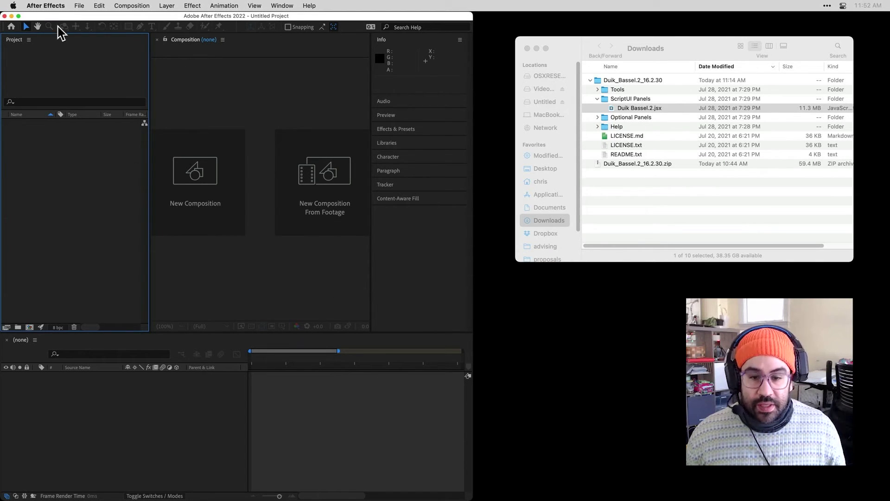
pyautogui.click(59, 7)
pyautogui.click(70, 111)
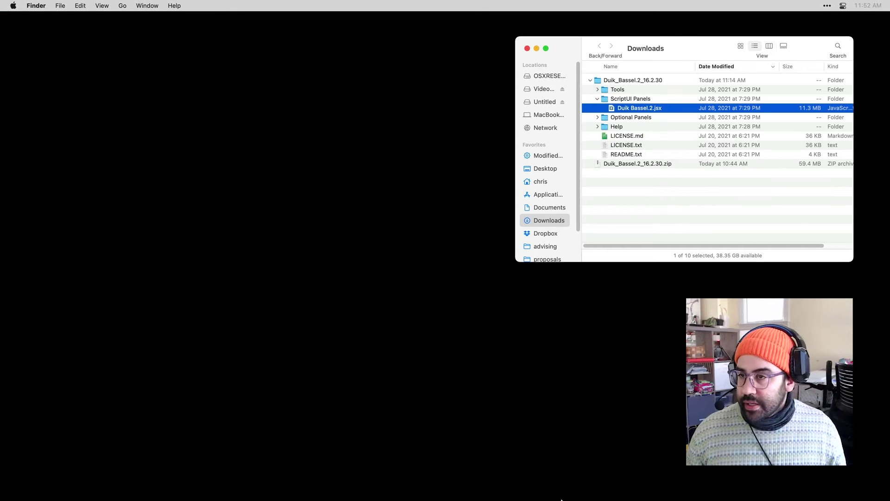
pyautogui.moveTo(529, 491)
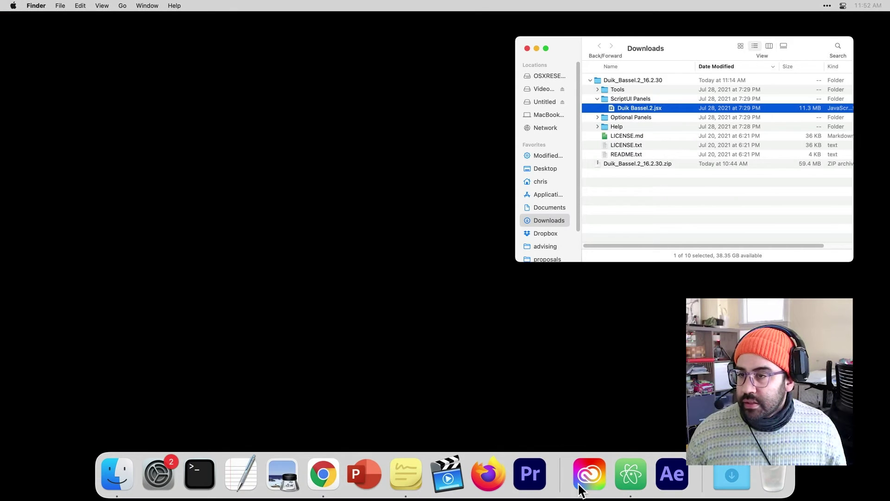
pyautogui.click(664, 484)
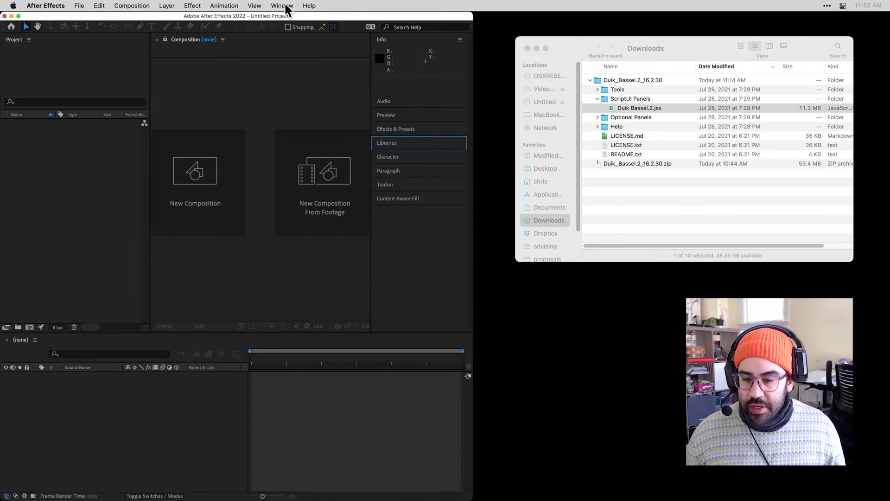
# Step: Open Duik Bassel.2.jsx from the Window menu and enable Allow Scripts to Write Files
pyautogui.click(284, 6)
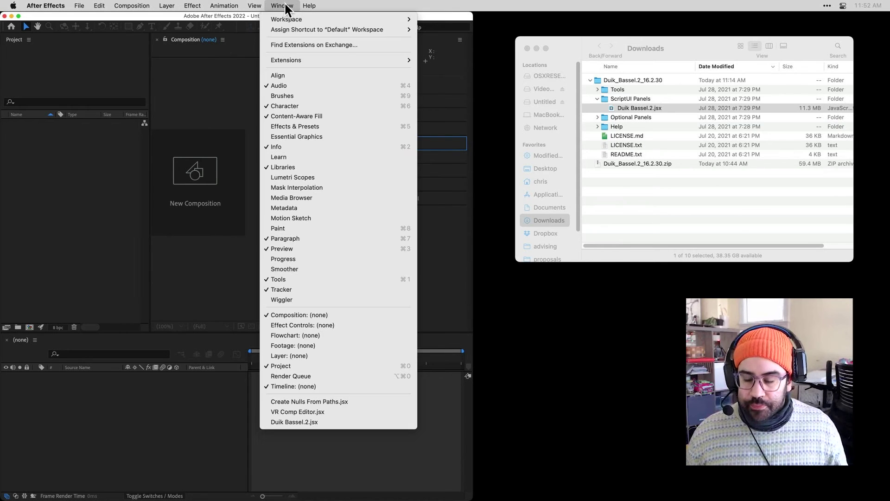
pyautogui.click(297, 422)
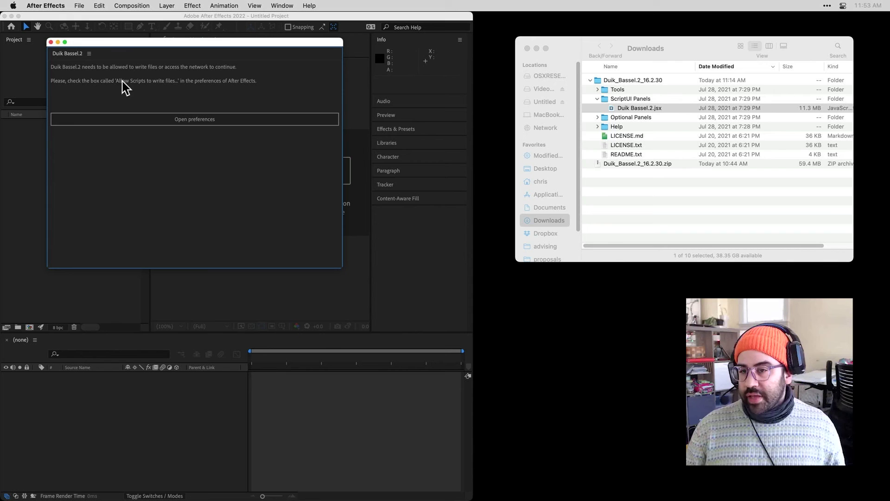
pyautogui.click(191, 123)
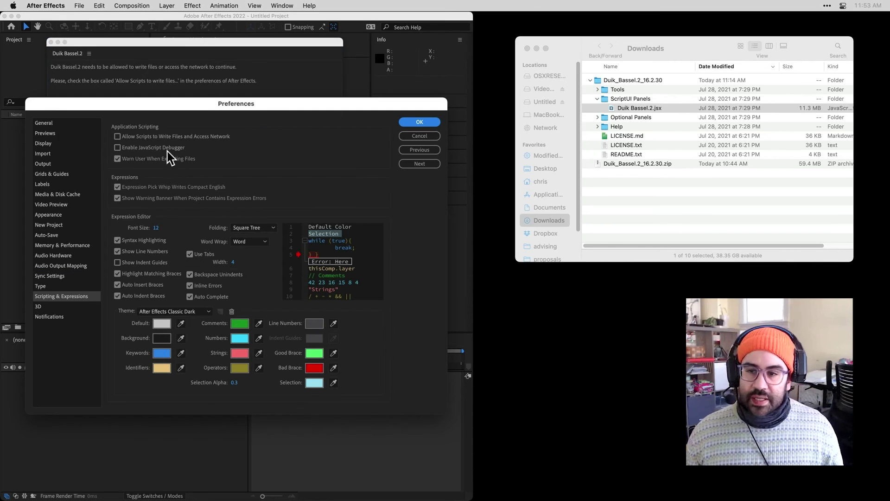
pyautogui.click(117, 137)
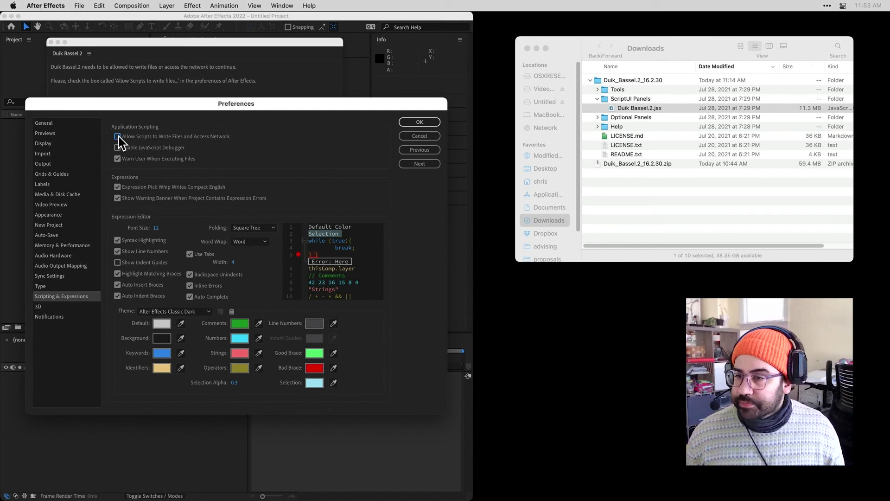
pyautogui.click(410, 123)
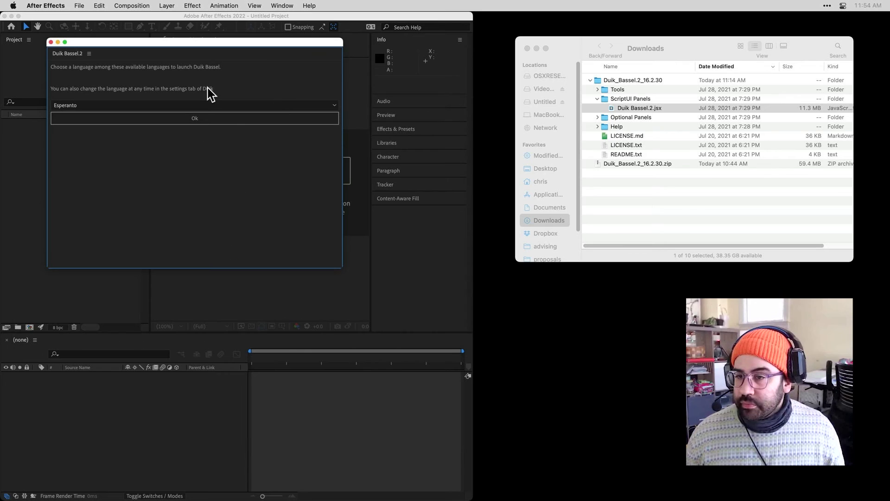
# Step: Choose English as the Duik language and launch it
pyautogui.click(185, 107)
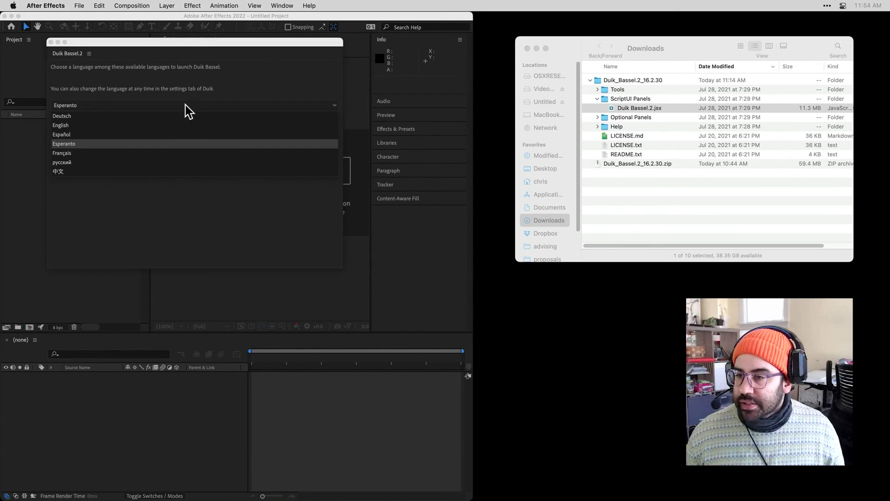
pyautogui.click(62, 126)
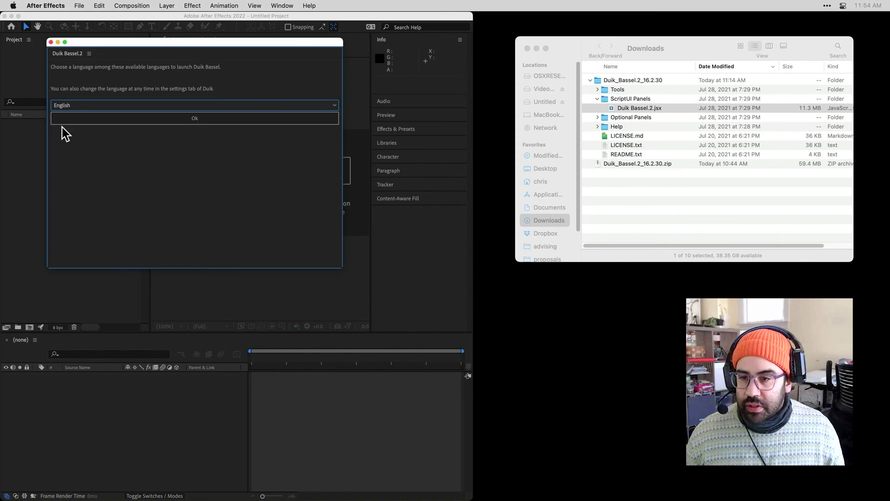
pyautogui.click(212, 120)
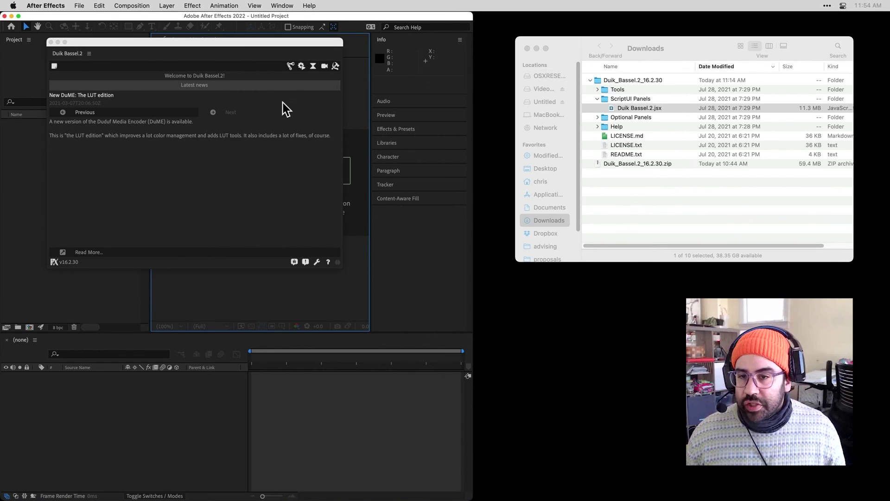
# Step: Browse Duik's Rigging, Automations and Animation tools and dock the panel into the right column
pyautogui.click(291, 66)
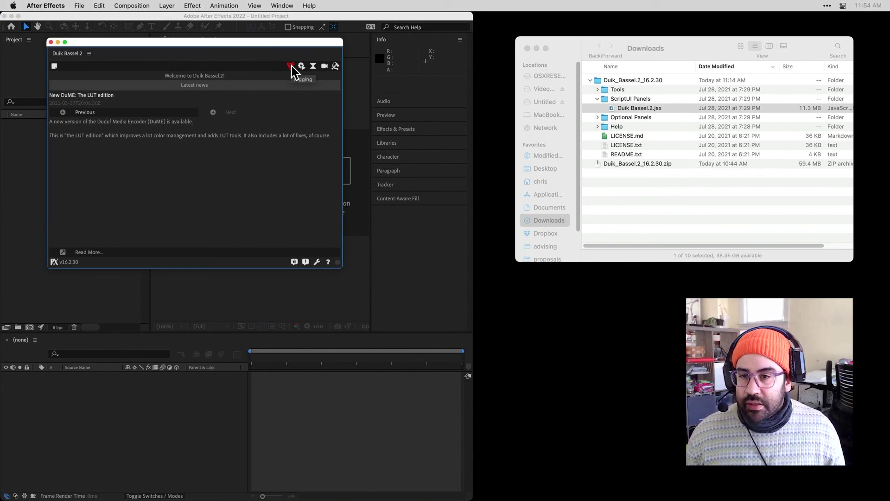
pyautogui.click(301, 68)
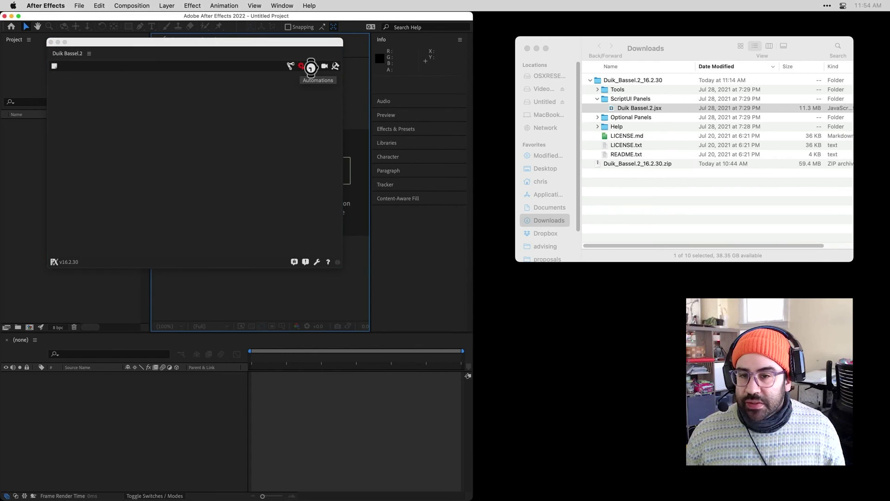
pyautogui.click(314, 67)
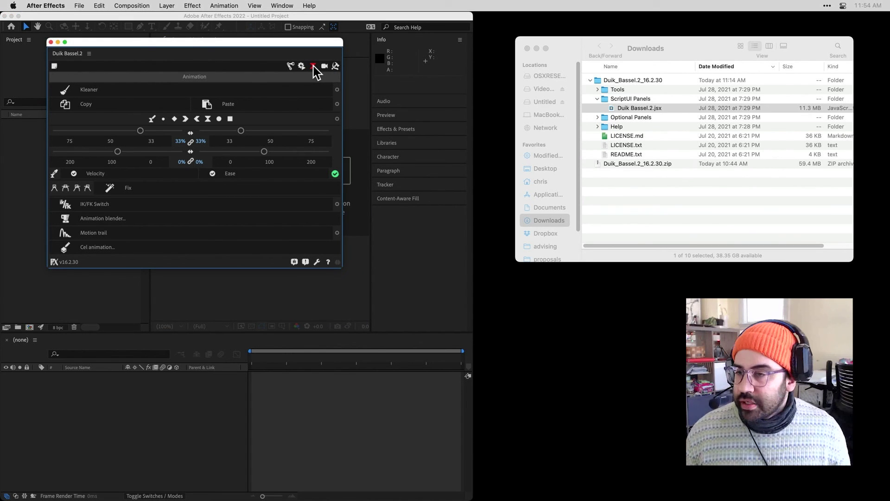
pyautogui.moveTo(140, 43); pyautogui.dragTo(407, 222)
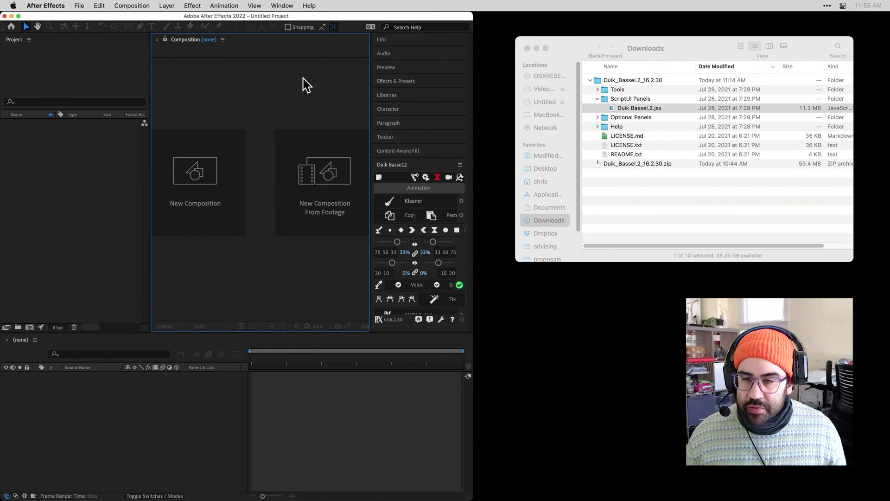
pyautogui.click(281, 9)
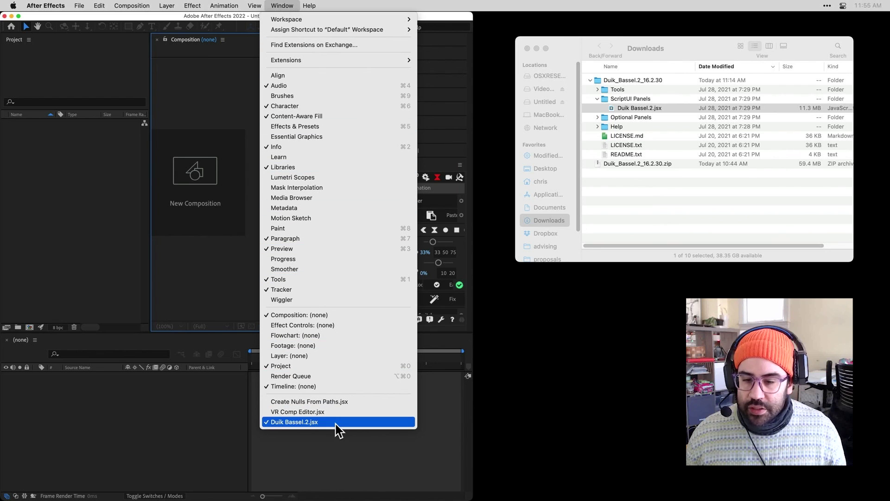
pyautogui.click(360, 466)
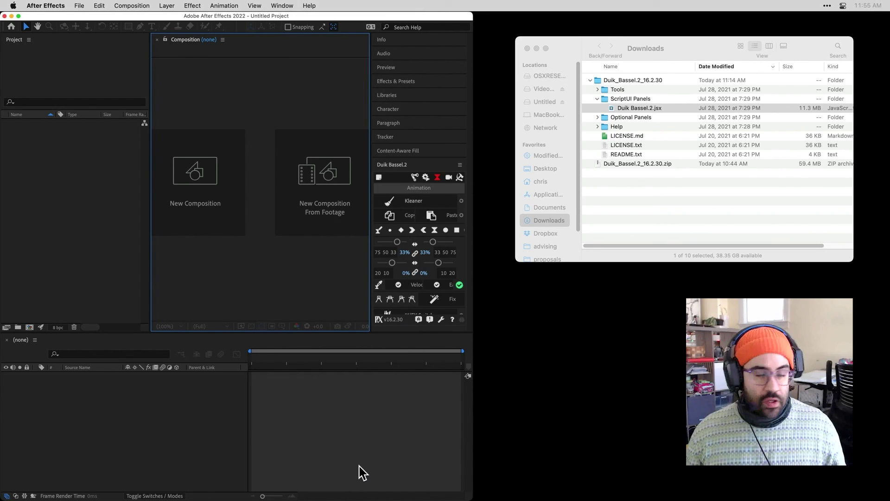